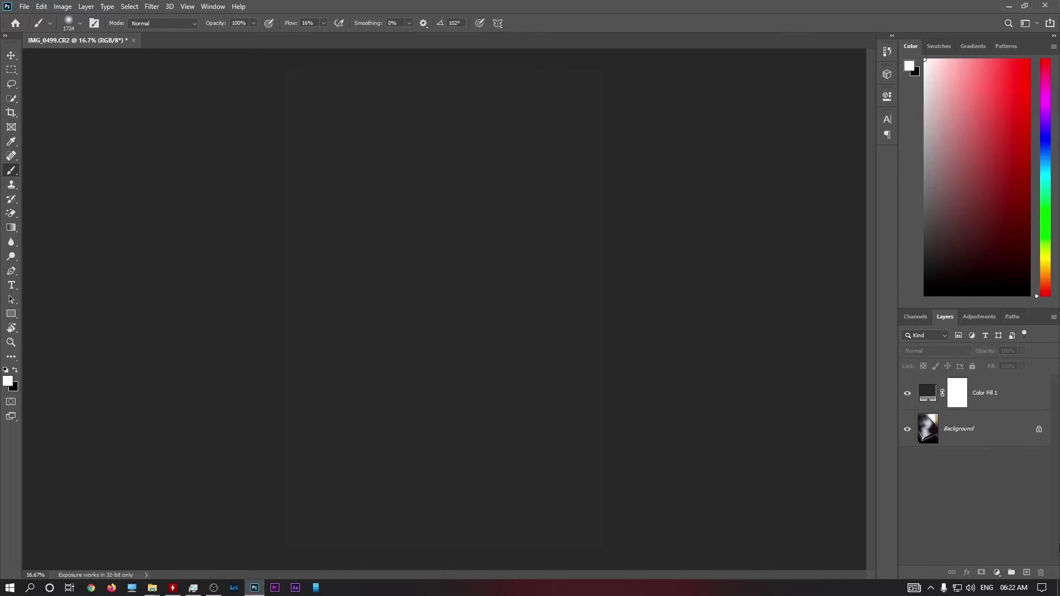
Hide and delete the Color Fill 1 layer, then try a brush stroke and undo it.
{"action": "left_click", "coordinate": [909, 397]}
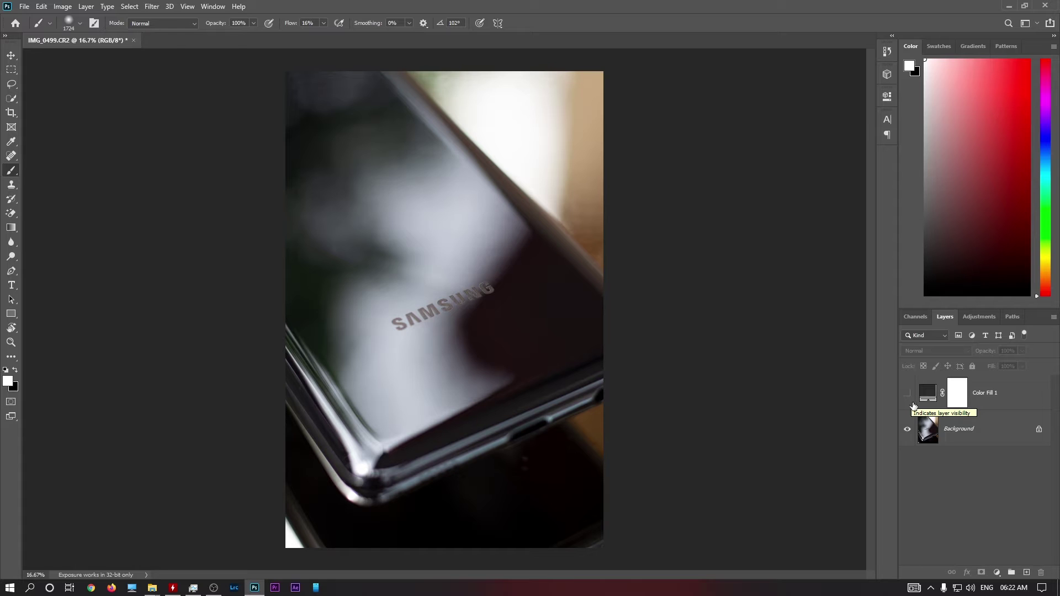
{"action": "left_click", "coordinate": [1004, 400]}
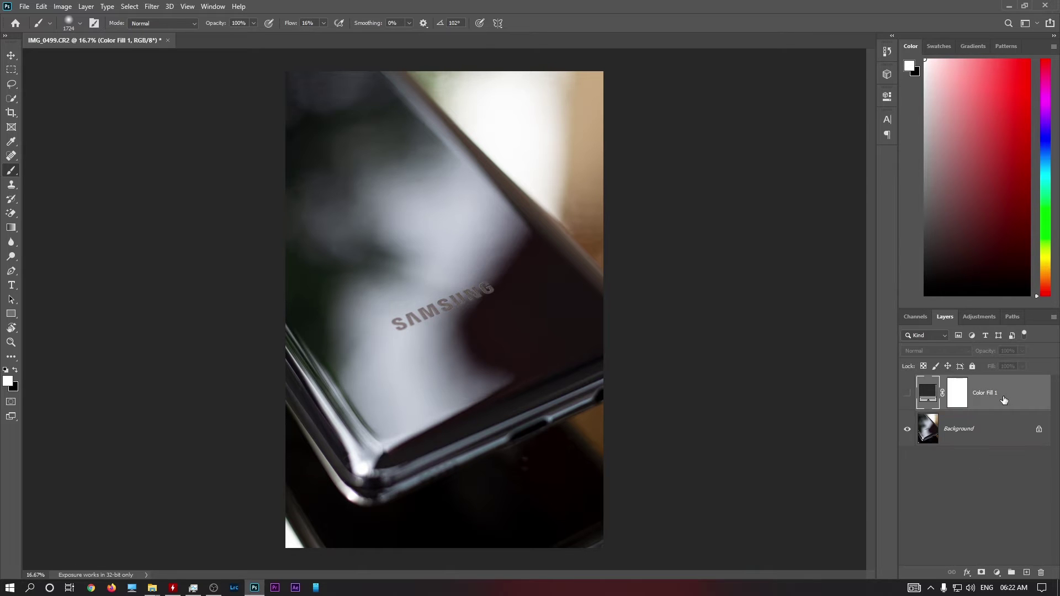
{"action": "key", "text": "Delete"}
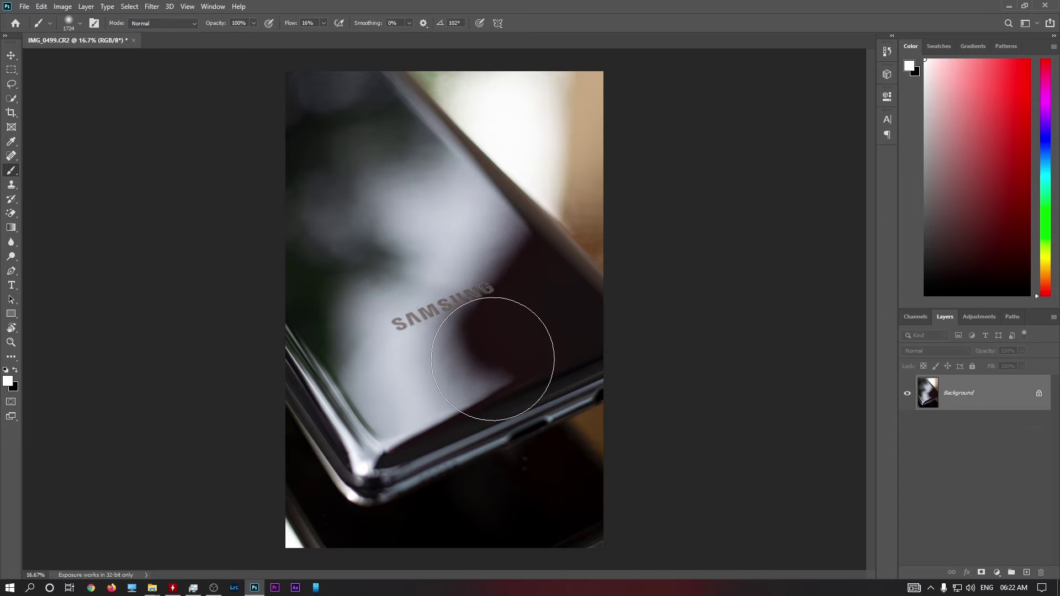
{"action": "left_click_drag", "start_coordinate": [445, 365], "coordinate": [544, 254]}
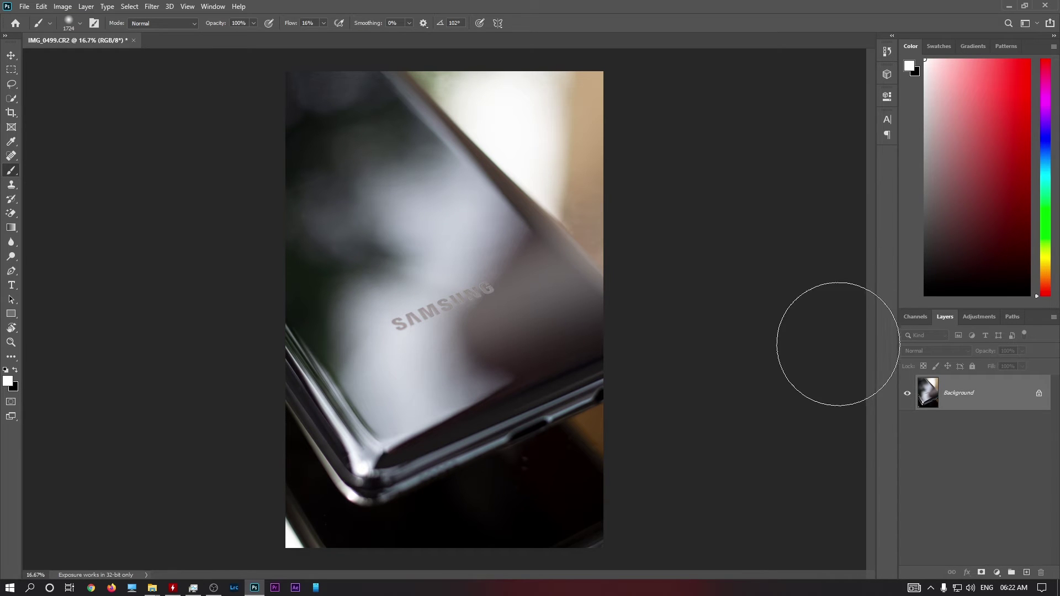
{"action": "key", "text": "ctrl+z"}
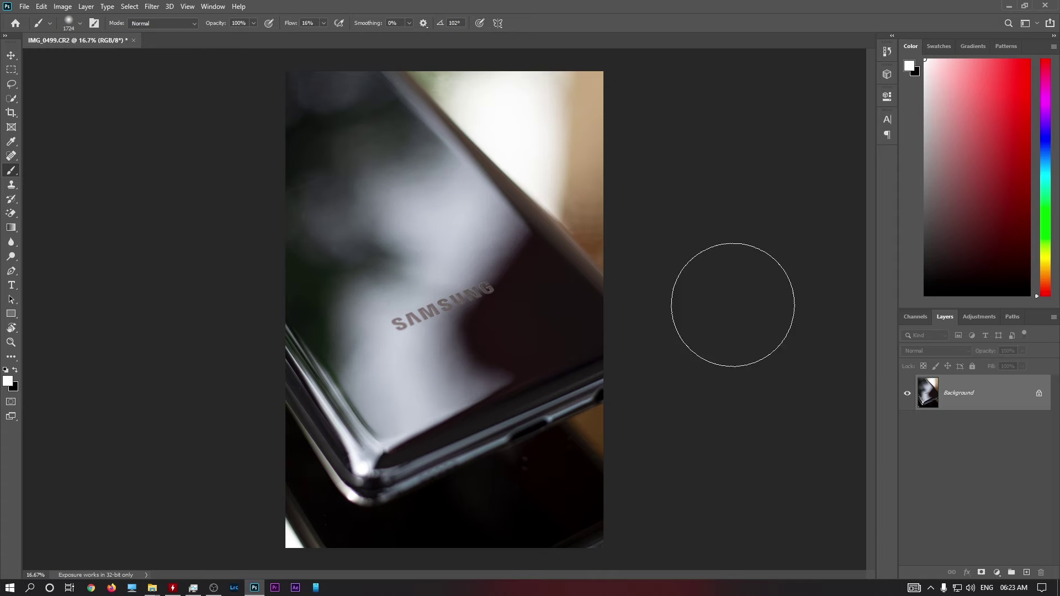
Unlock the Background layer and duplicate it as Layer 0 copy.
{"action": "left_click", "coordinate": [1038, 395]}
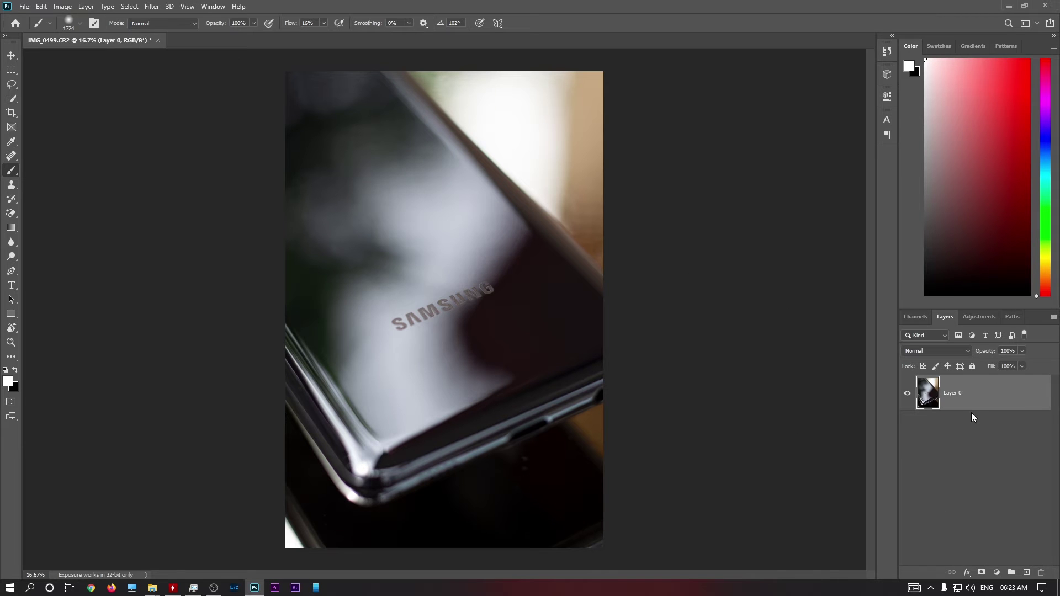
{"action": "left_click_drag", "start_coordinate": [972, 412], "coordinate": [973, 437], "text": "alt"}
{"action": "left_click", "coordinate": [981, 403]}
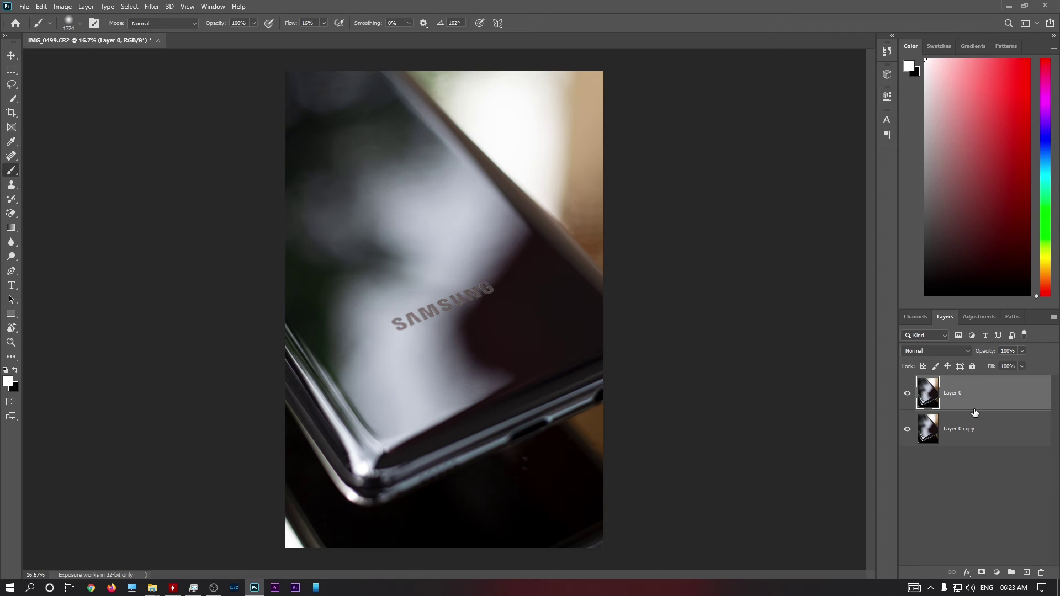
{"action": "left_click", "coordinate": [1014, 443]}
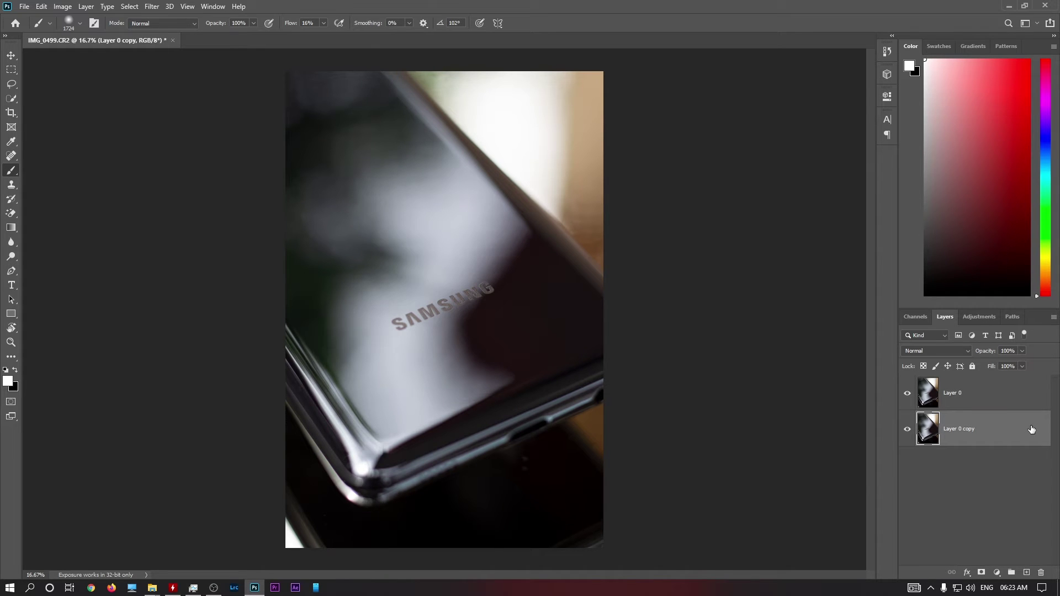
{"action": "left_click", "coordinate": [1020, 393]}
Rename Layer 0 to 'samsung'.
{"action": "double_click", "coordinate": [953, 394]}
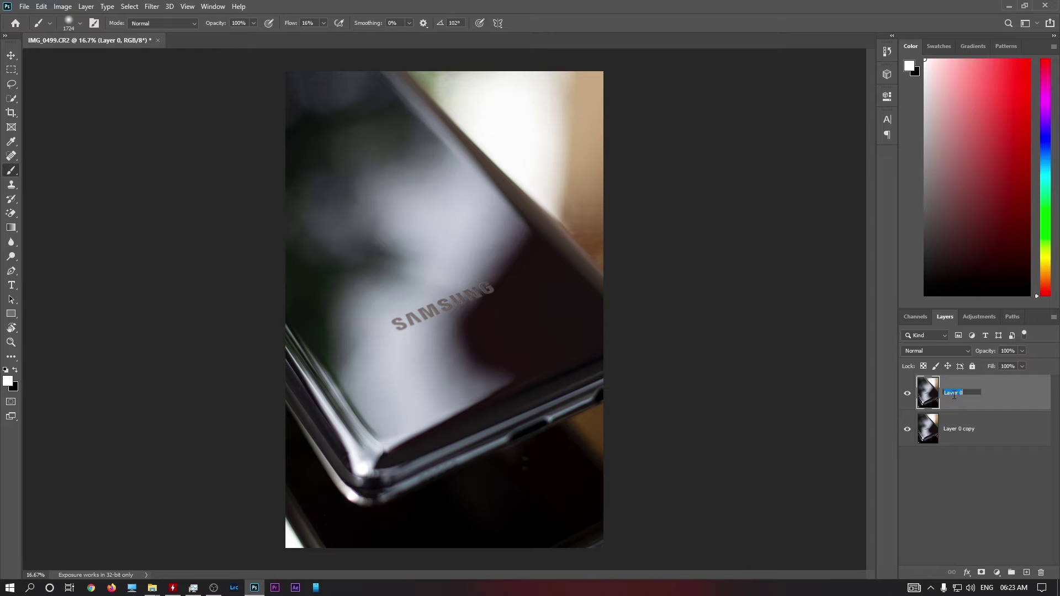
{"action": "type", "text": "samsung"}
{"action": "key", "text": "Return"}
Convert the samsung layer to a Smart Object from its right-click menu.
{"action": "left_click", "coordinate": [147, 8]}
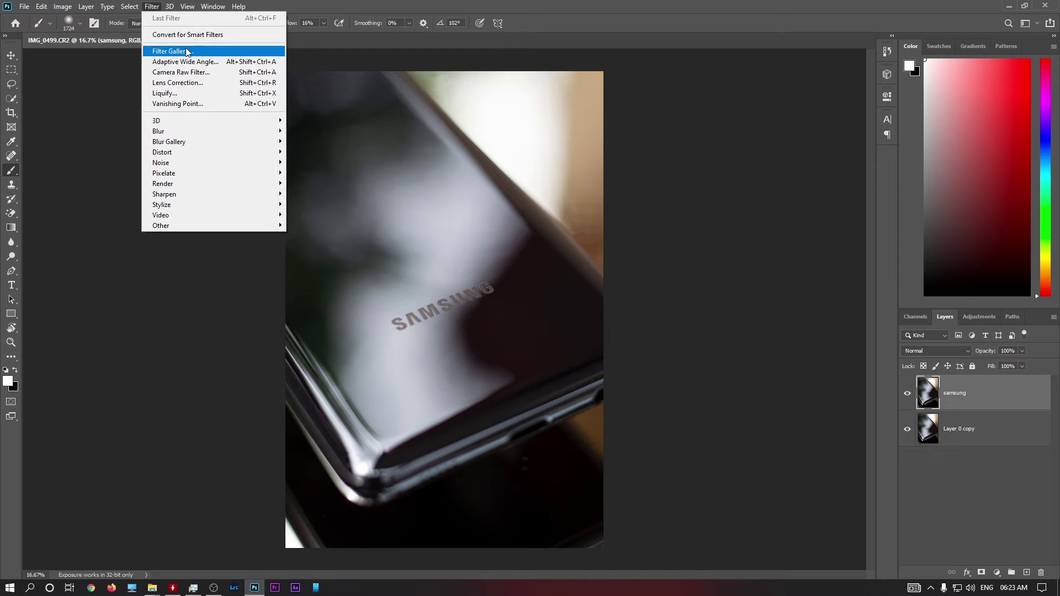
{"action": "right_click", "coordinate": [979, 400]}
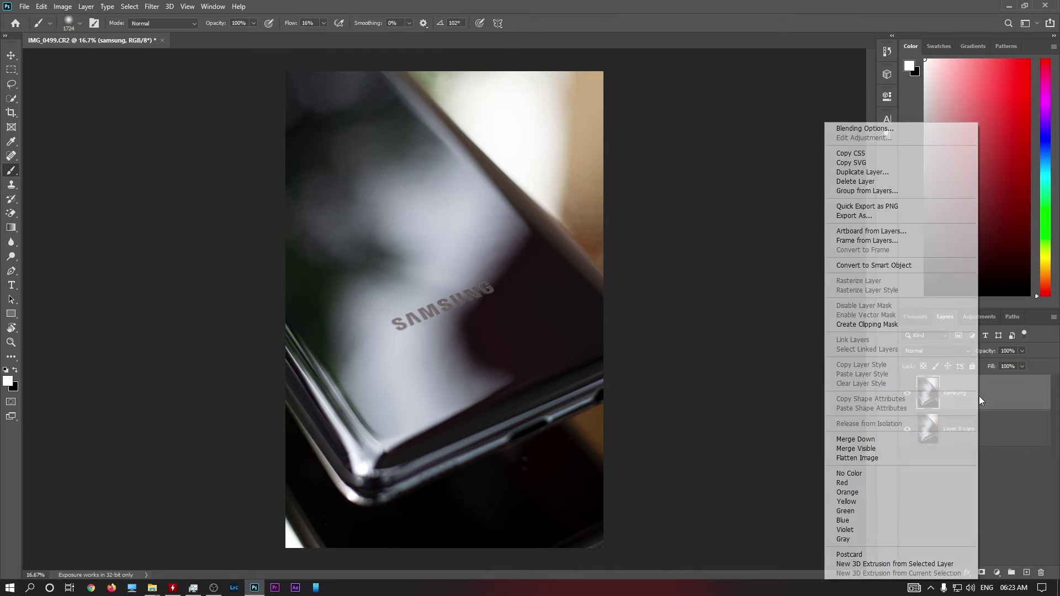
{"action": "left_click", "coordinate": [866, 266]}
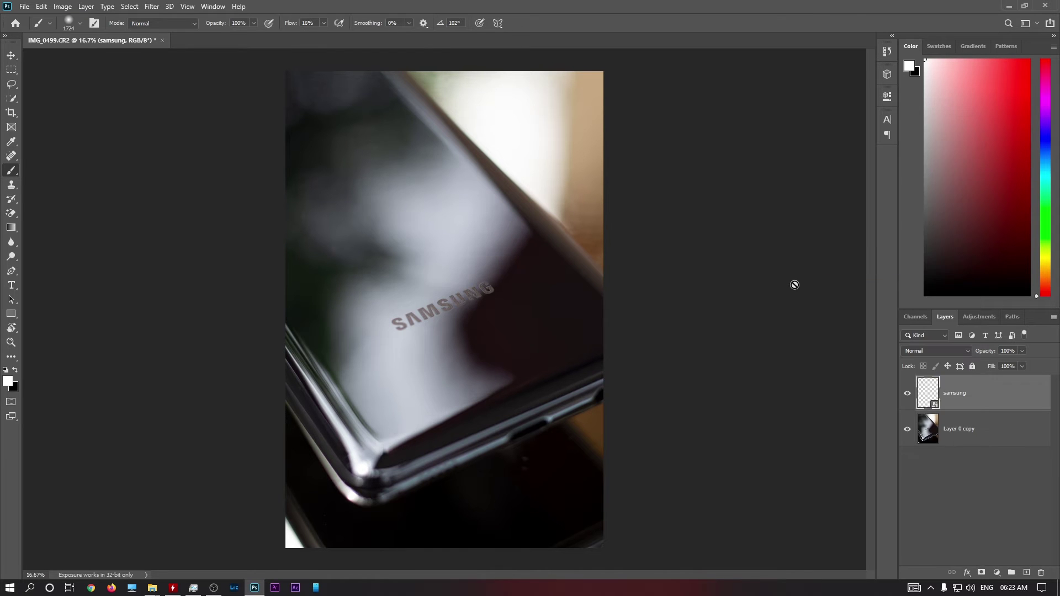
{"action": "left_click", "coordinate": [149, 7]}
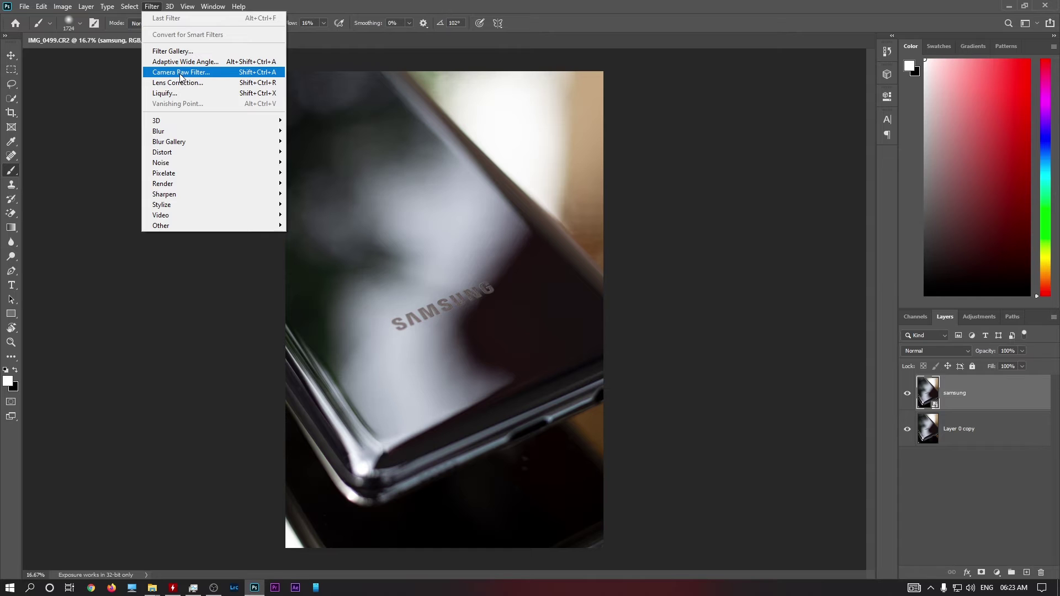
Apply Camera Raw Filter to the samsung layer and enlarge its window.
{"action": "left_click", "coordinate": [227, 75]}
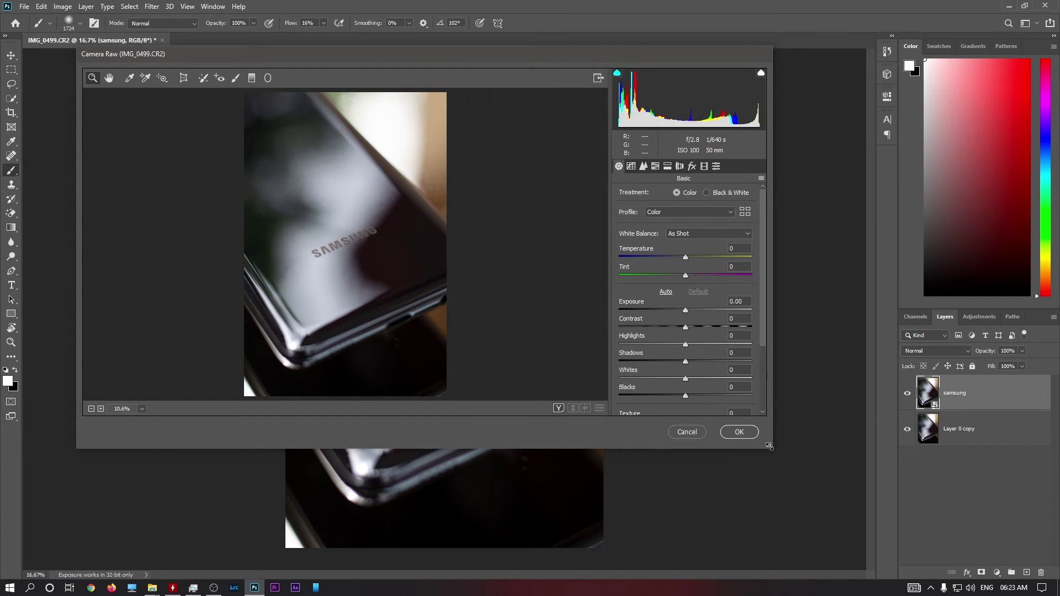
{"action": "left_click_drag", "start_coordinate": [771, 450], "coordinate": [840, 520]}
{"action": "left_click_drag", "start_coordinate": [430, 52], "coordinate": [401, 40]}
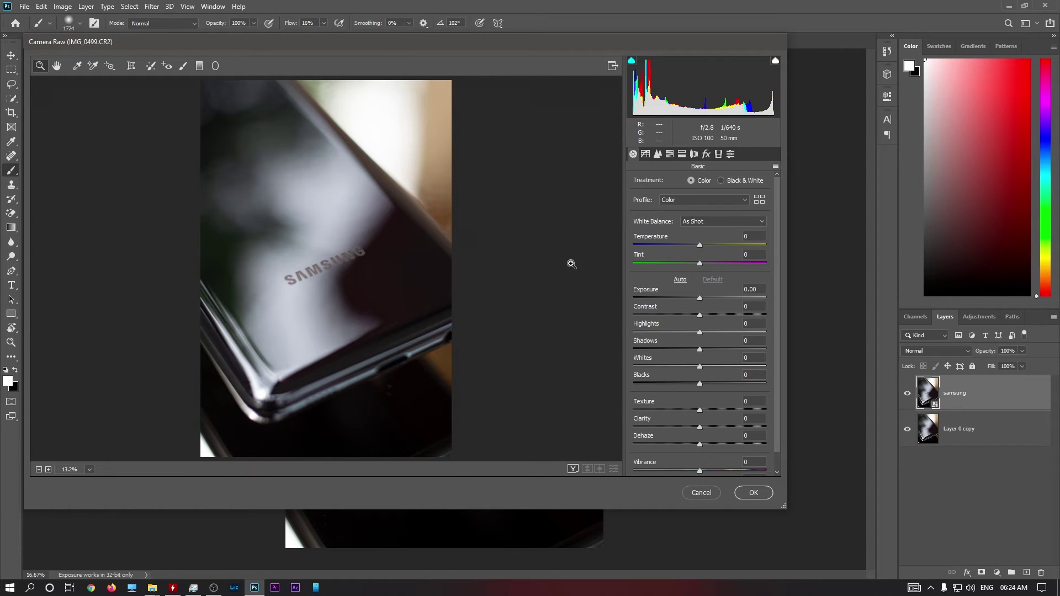
In Basic, set Contrast to +18 and Highlights to +26.
{"action": "left_click", "coordinate": [711, 315]}
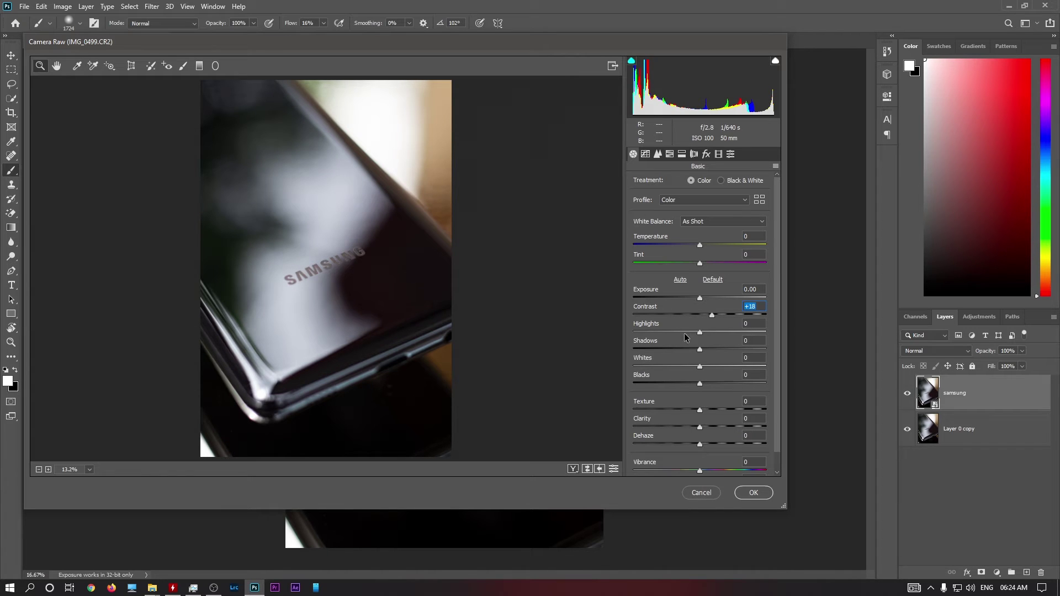
{"action": "left_click", "coordinate": [684, 331]}
{"action": "left_click", "coordinate": [724, 339]}
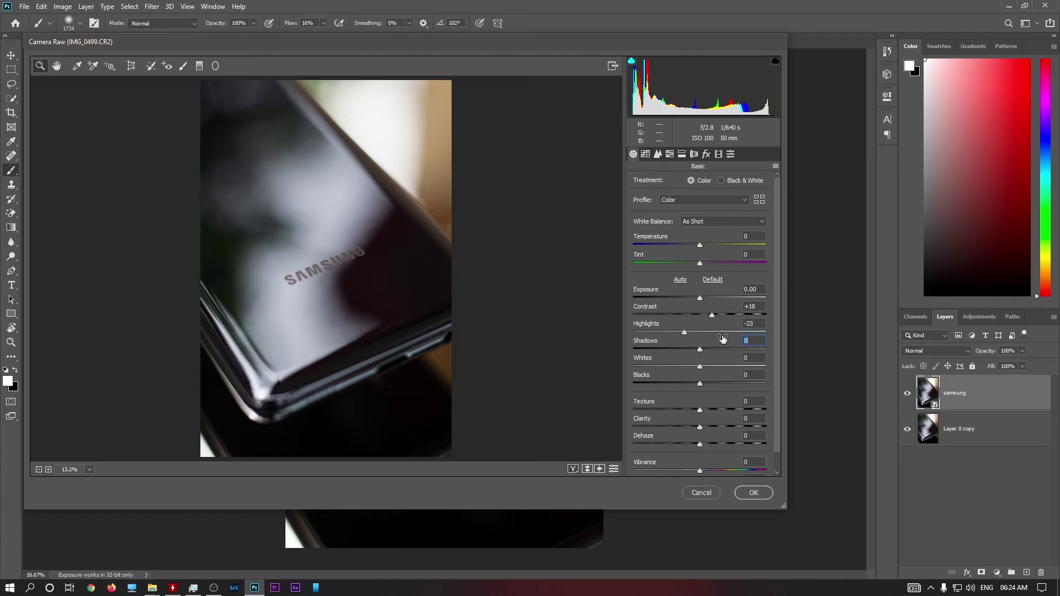
{"action": "left_click", "coordinate": [717, 332]}
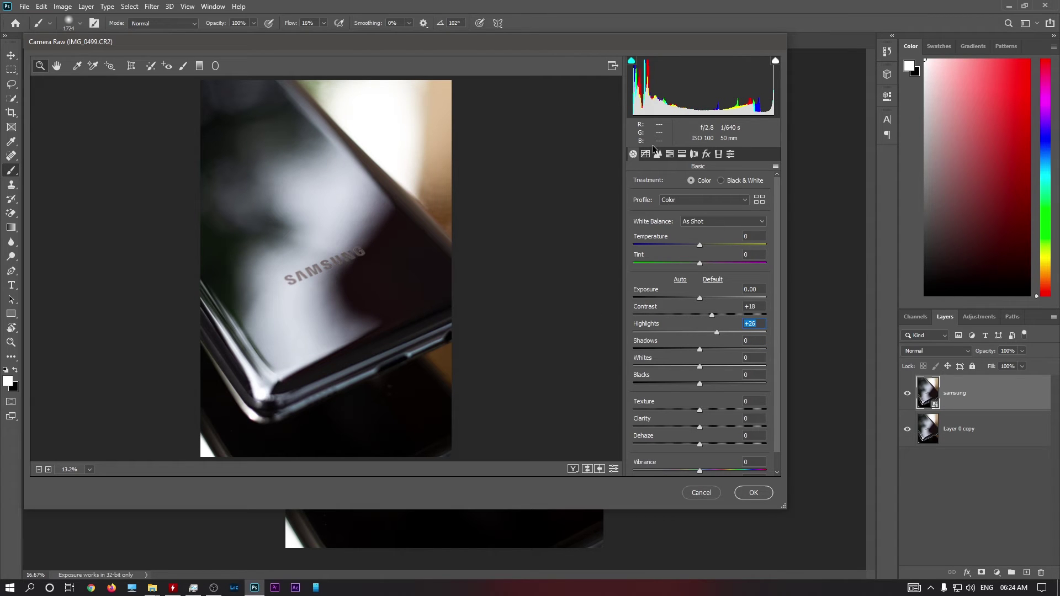
{"action": "scroll", "coordinate": [696, 265], "scroll_direction": "down", "scroll_amount": 1}
{"action": "scroll", "coordinate": [703, 290], "scroll_direction": "up", "scroll_amount": 1}
{"action": "left_click", "coordinate": [699, 200]}
{"action": "left_click", "coordinate": [679, 239]}
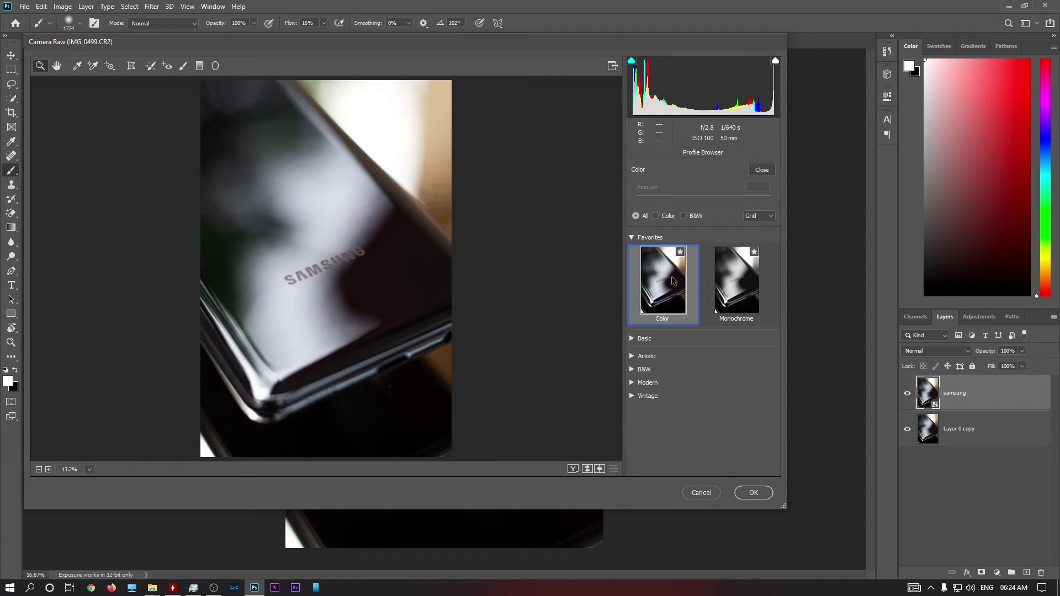
{"action": "left_click", "coordinate": [630, 339]}
{"action": "left_click", "coordinate": [631, 339]}
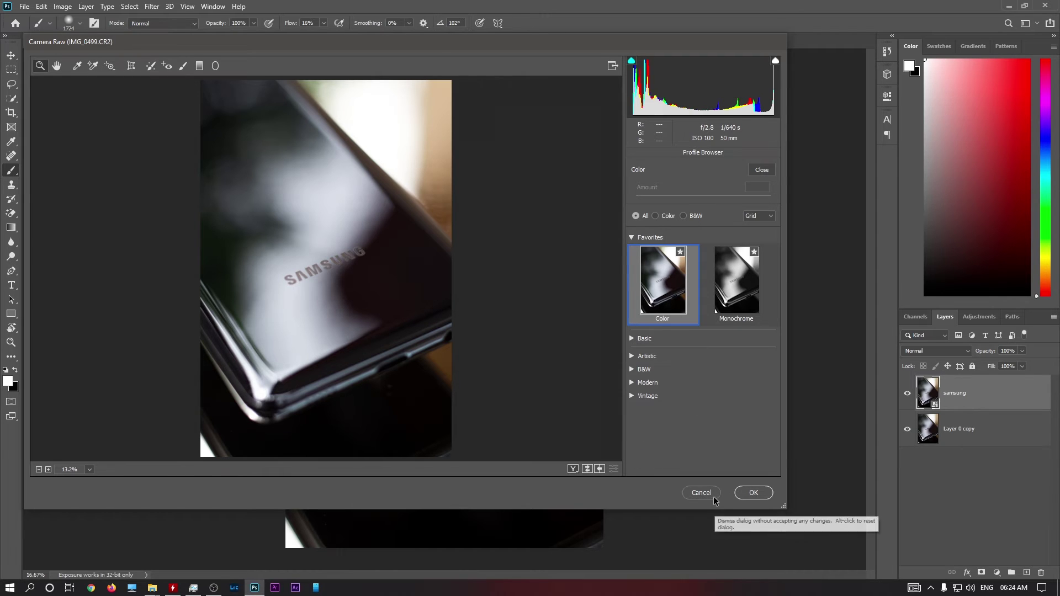
{"action": "left_click", "coordinate": [762, 169]}
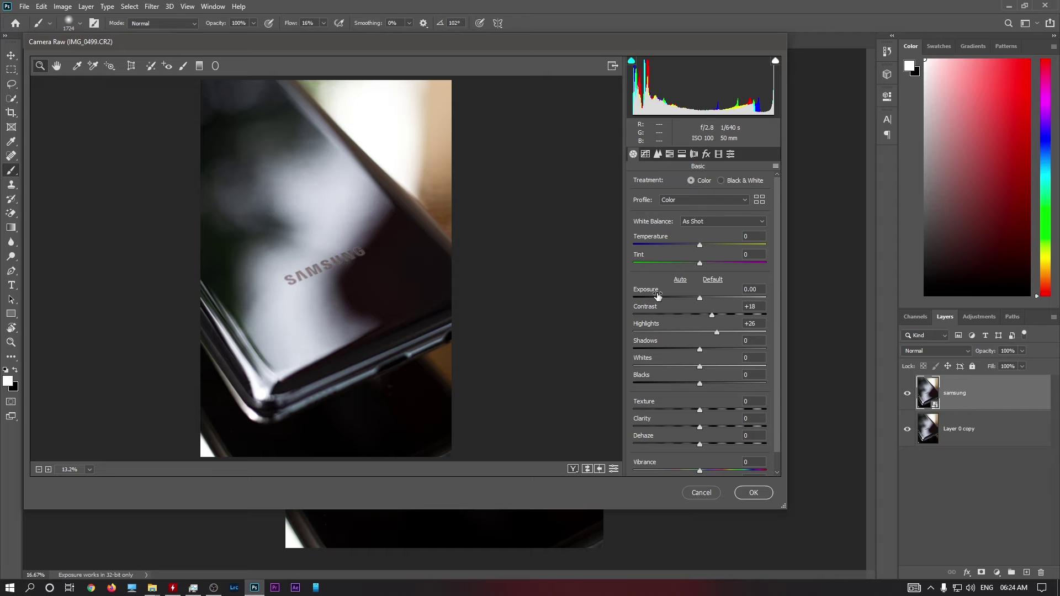
{"action": "scroll", "coordinate": [669, 458], "scroll_direction": "down", "scroll_amount": 1}
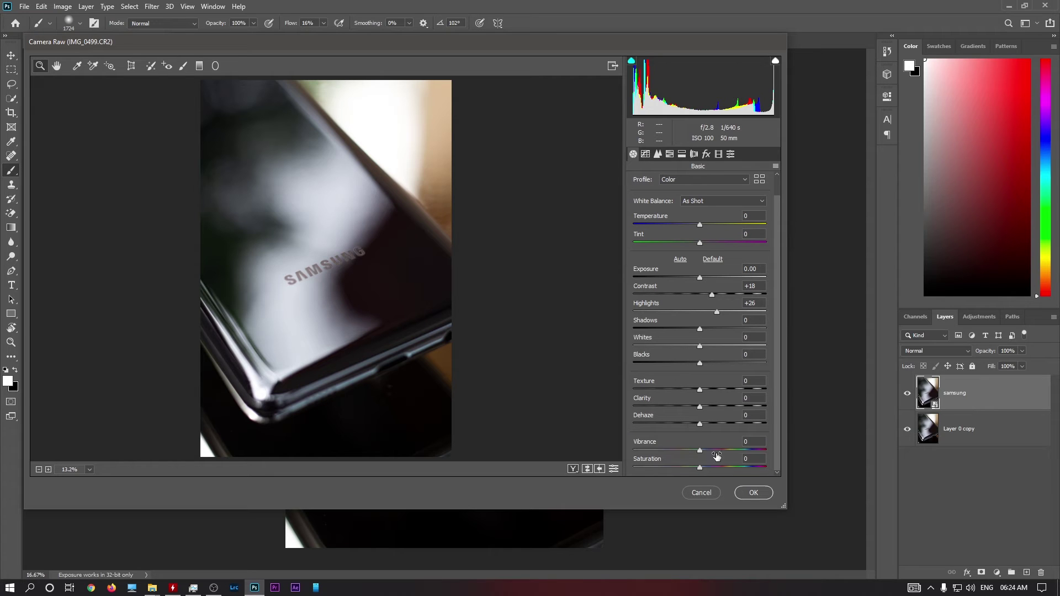
Raise Vibrance to +38 and switch the Tone Curve to the Blue channel.
{"action": "left_click_drag", "start_coordinate": [712, 451], "coordinate": [724, 451]}
{"action": "left_click", "coordinate": [646, 155]}
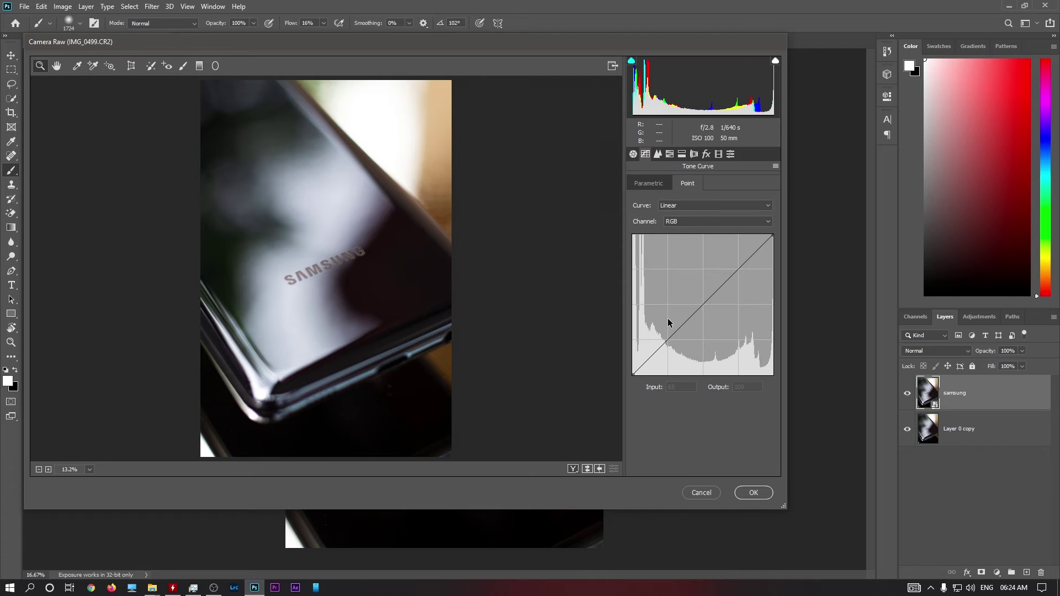
{"action": "left_click", "coordinate": [674, 221]}
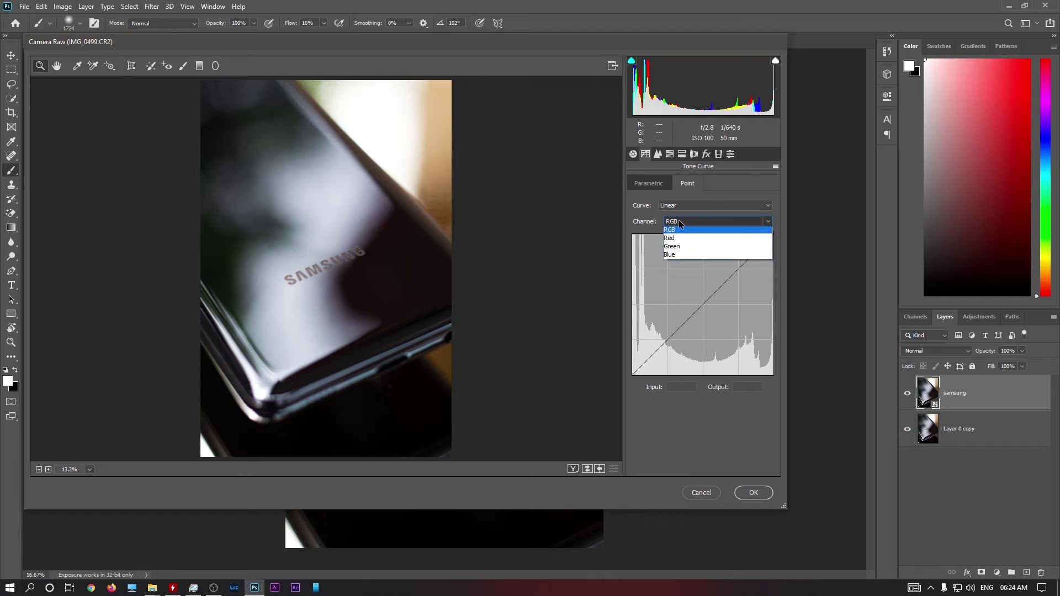
{"action": "left_click", "coordinate": [675, 255]}
Bend the Blue curve: black point to 16, lower section down, 188 up to 201.
{"action": "left_click_drag", "start_coordinate": [634, 375], "coordinate": [634, 366]}
{"action": "left_click_drag", "start_coordinate": [669, 331], "coordinate": [669, 340]}
{"action": "left_click_drag", "start_coordinate": [736, 276], "coordinate": [736, 264]}
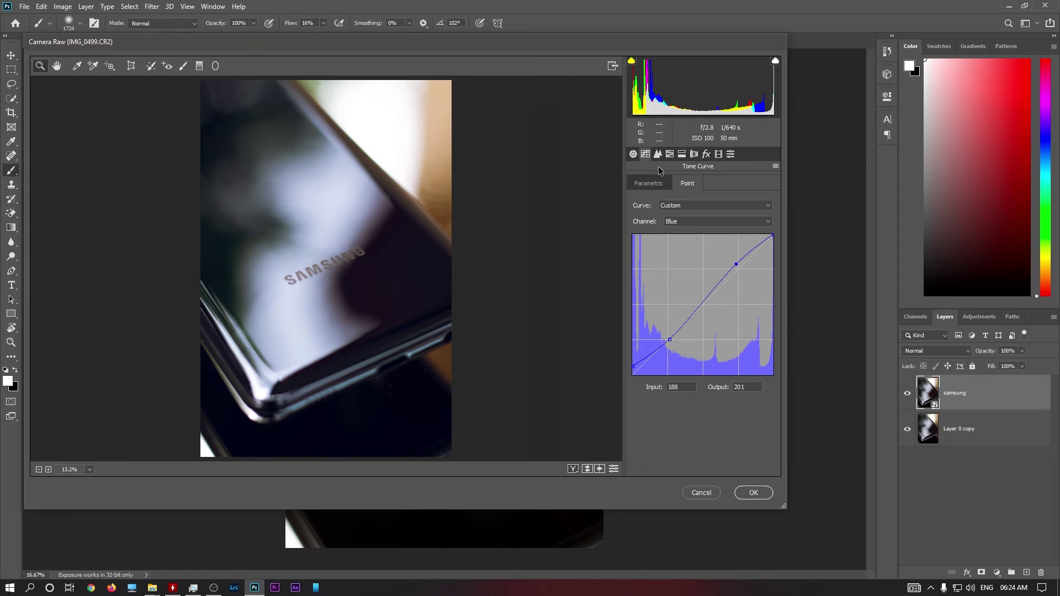
{"action": "left_click", "coordinate": [657, 154]}
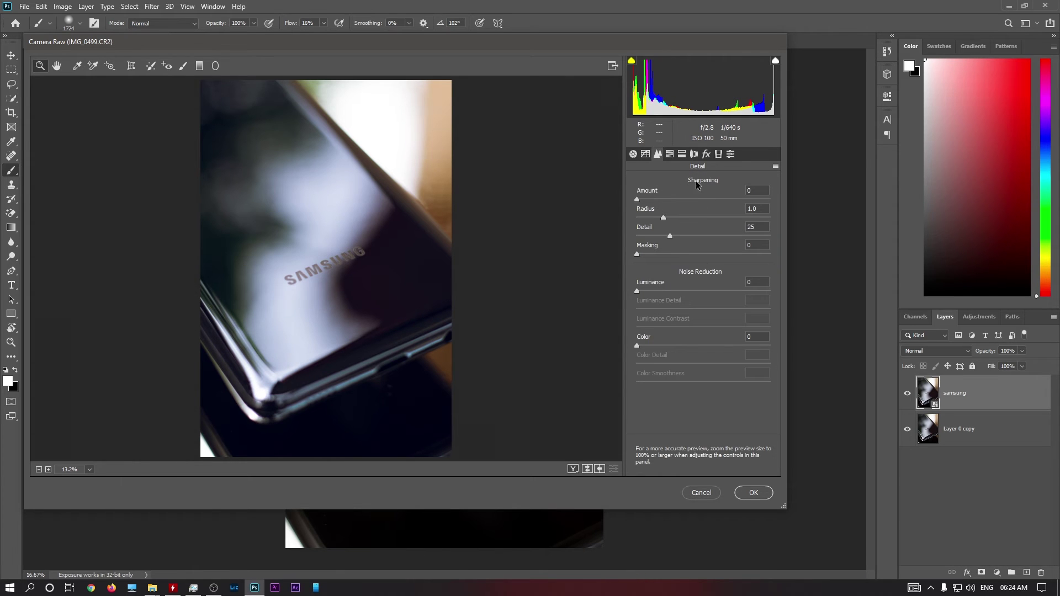
Set HSL saturation to Oranges -26, Aquas +24 and Blues +23.
{"action": "left_click", "coordinate": [669, 154]}
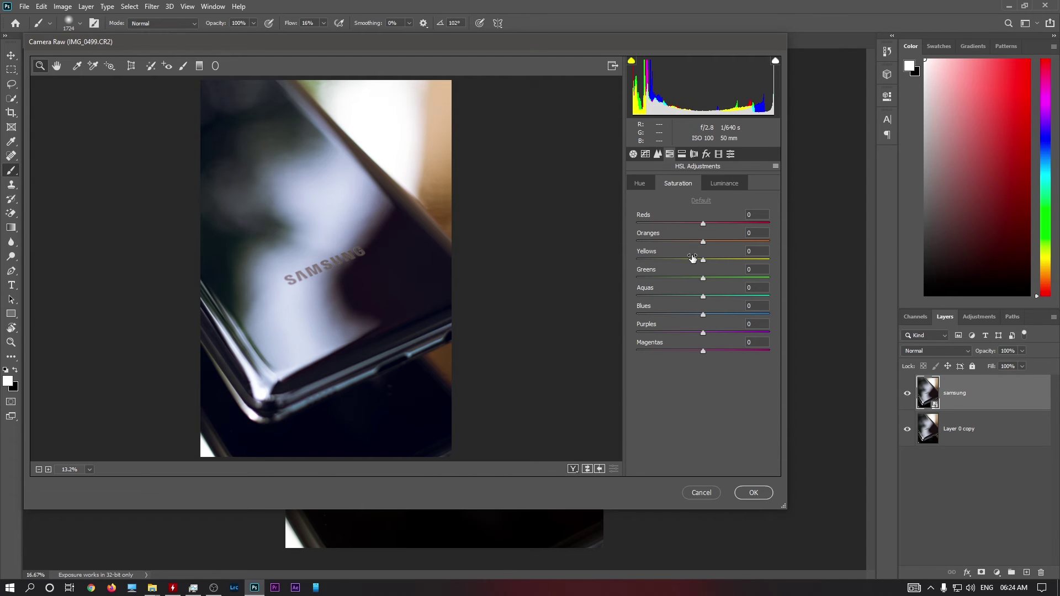
{"action": "left_click_drag", "start_coordinate": [703, 242], "coordinate": [687, 243]}
{"action": "left_click", "coordinate": [716, 315]}
{"action": "left_click", "coordinate": [717, 297]}
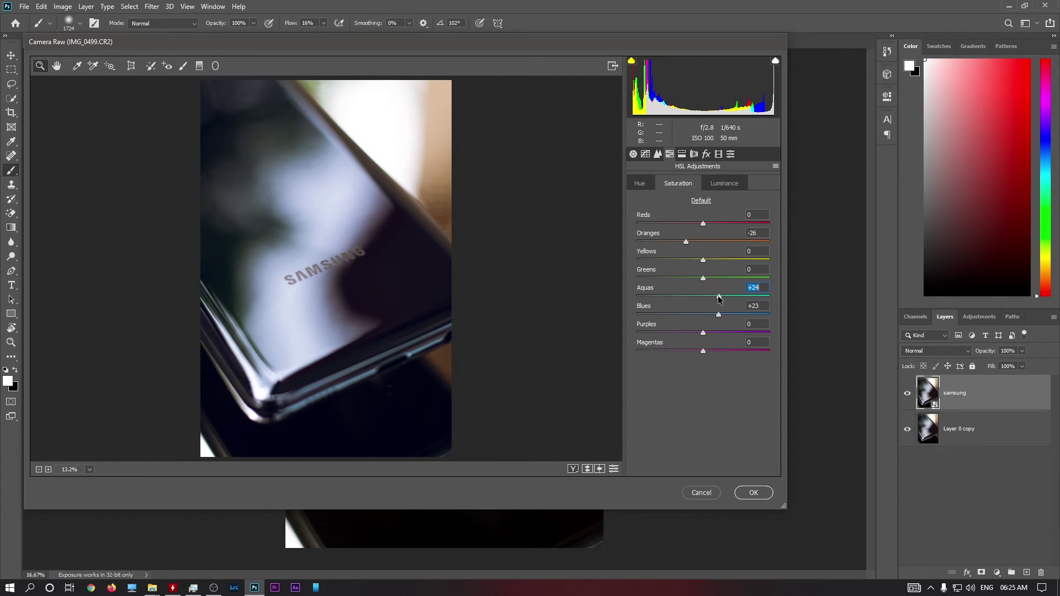
{"action": "left_click", "coordinate": [681, 154]}
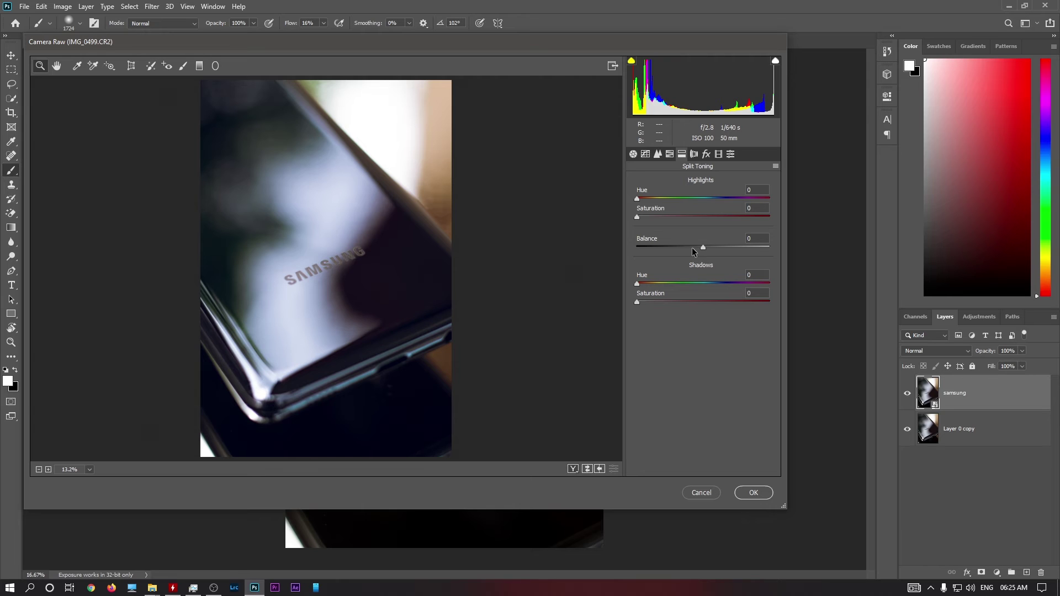
Browse the Lens Corrections, Effects and Calibration panels through to Presets.
{"action": "left_click", "coordinate": [694, 154]}
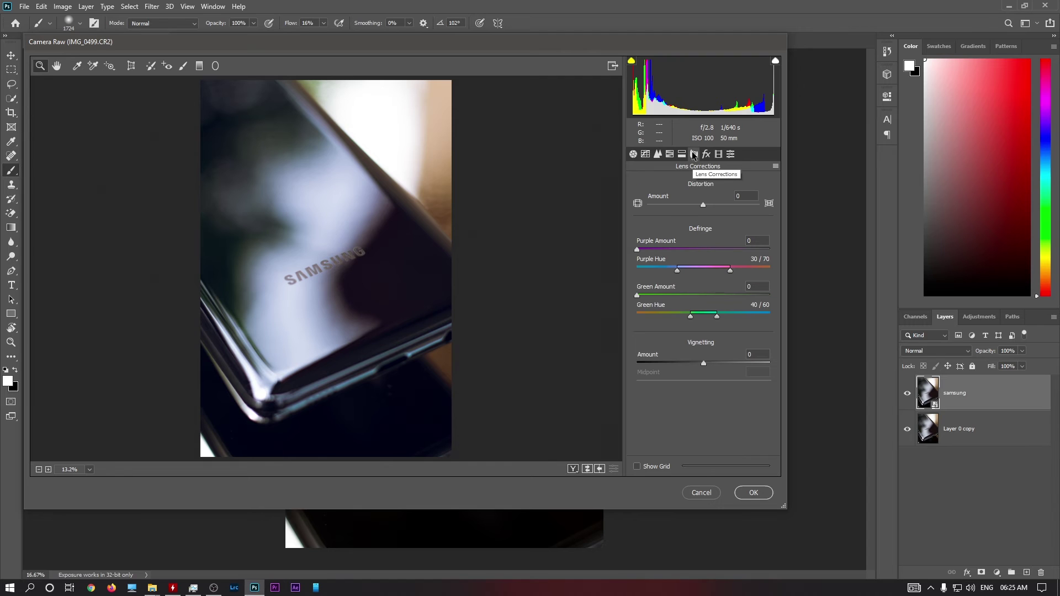
{"action": "left_click", "coordinate": [706, 155]}
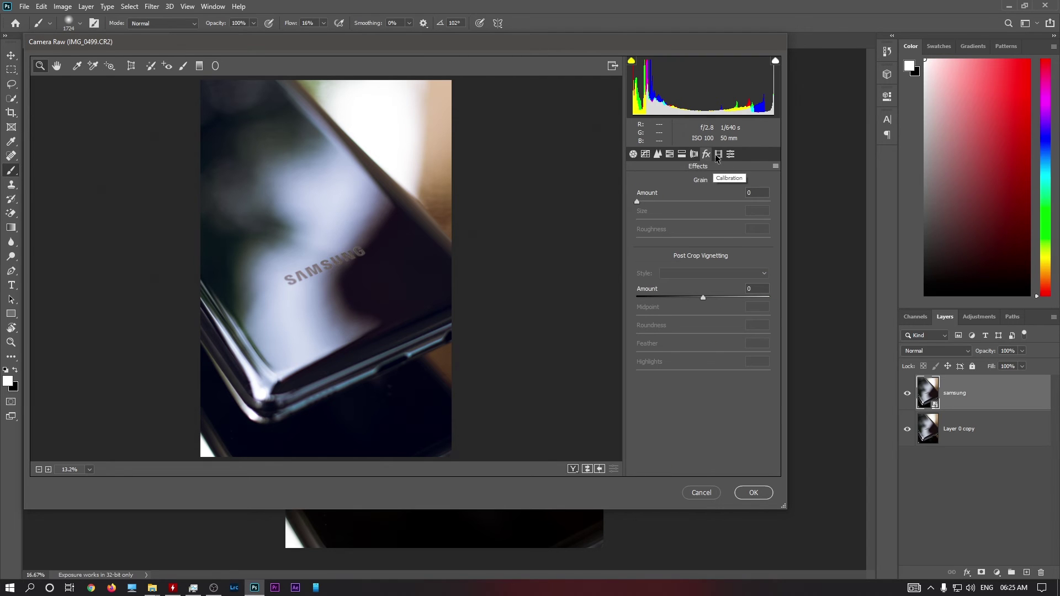
{"action": "left_click", "coordinate": [720, 156]}
{"action": "left_click", "coordinate": [731, 156]}
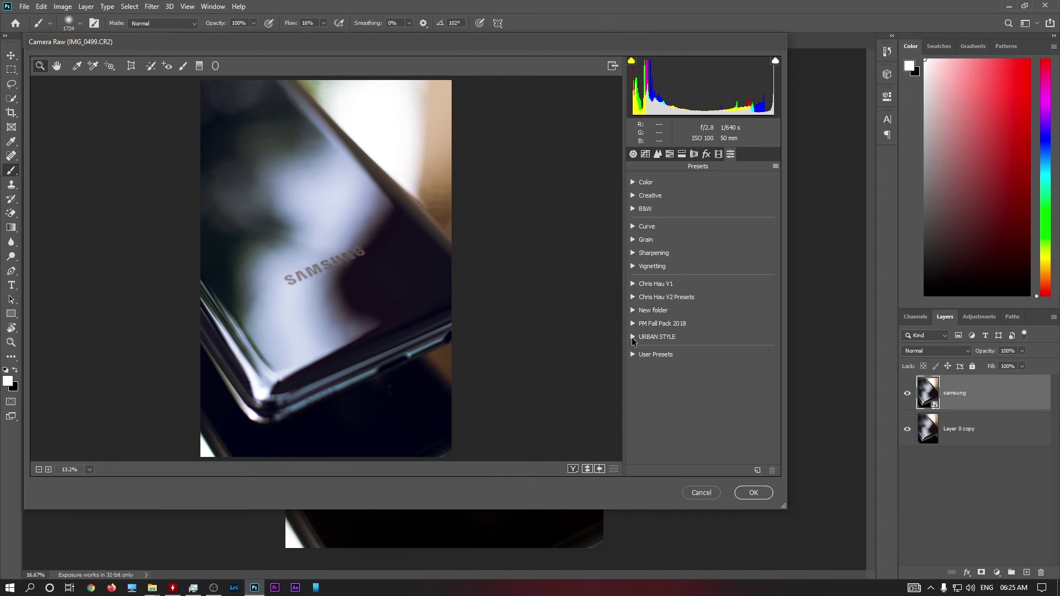
Preview the URBAN STYLE presets TN VINTAGE, TN Urban styles and TN WARM, then return to Basic.
{"action": "left_click", "coordinate": [633, 336]}
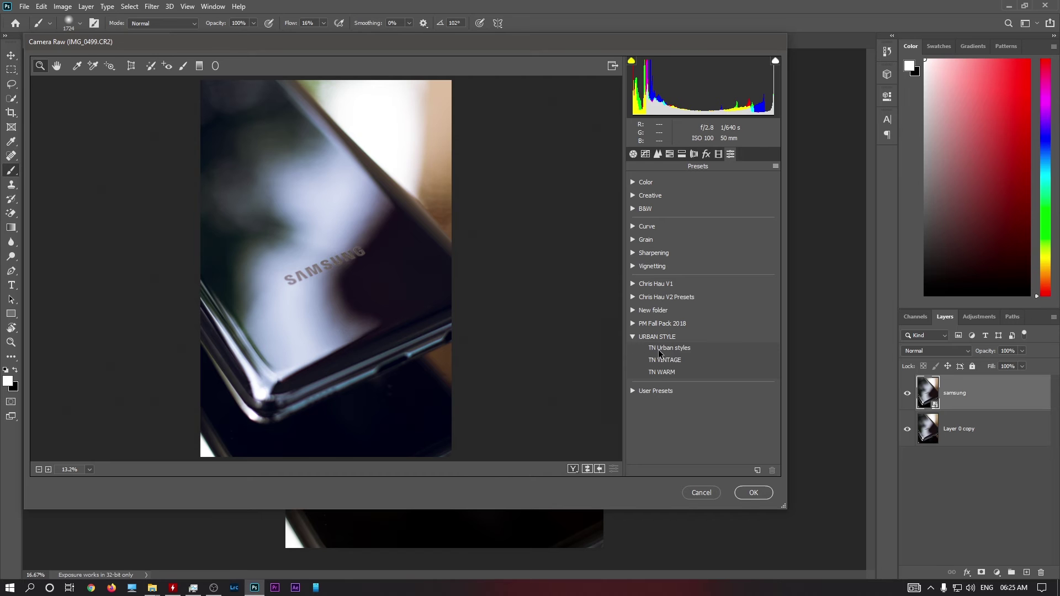
{"action": "left_click", "coordinate": [671, 362]}
{"action": "left_click", "coordinate": [670, 349]}
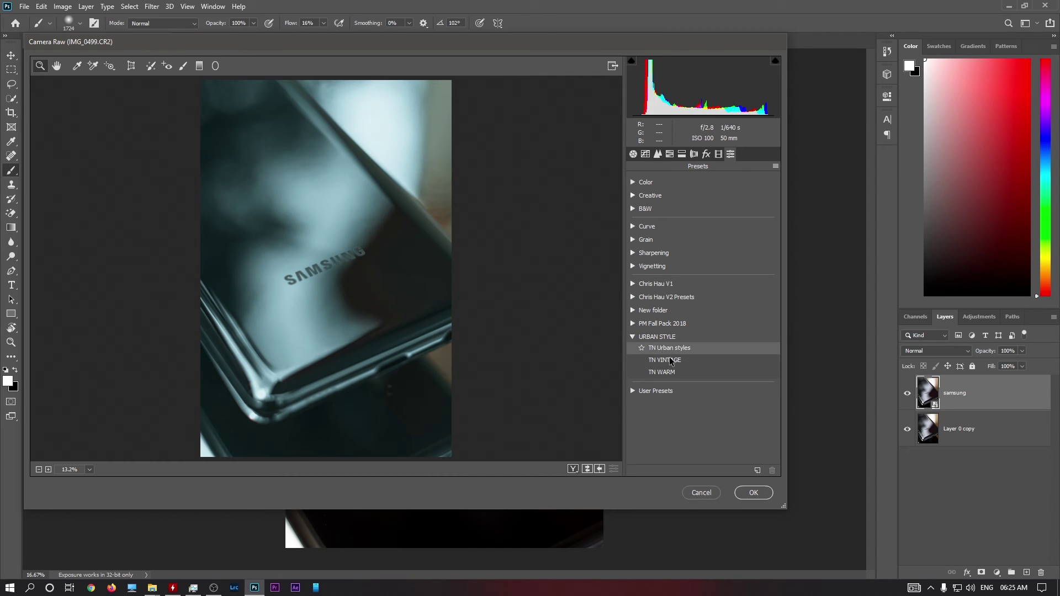
{"action": "left_click", "coordinate": [668, 373]}
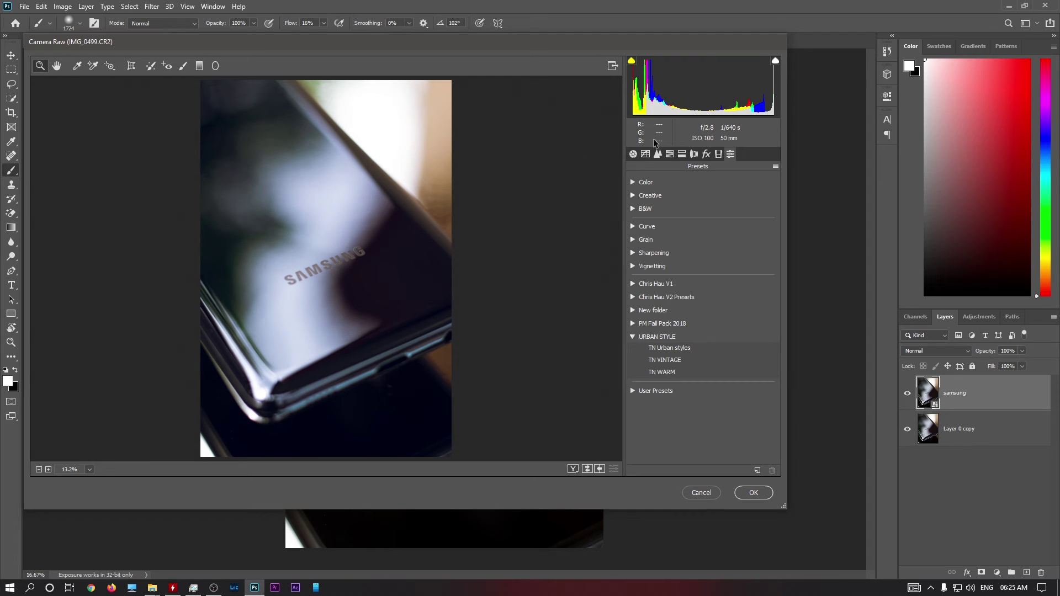
{"action": "left_click", "coordinate": [634, 154]}
Add a circular Radial Filter over the SAMSUNG logo at Exposure -0.70.
{"action": "left_click", "coordinate": [216, 66]}
{"action": "left_click_drag", "start_coordinate": [282, 239], "coordinate": [353, 288]}
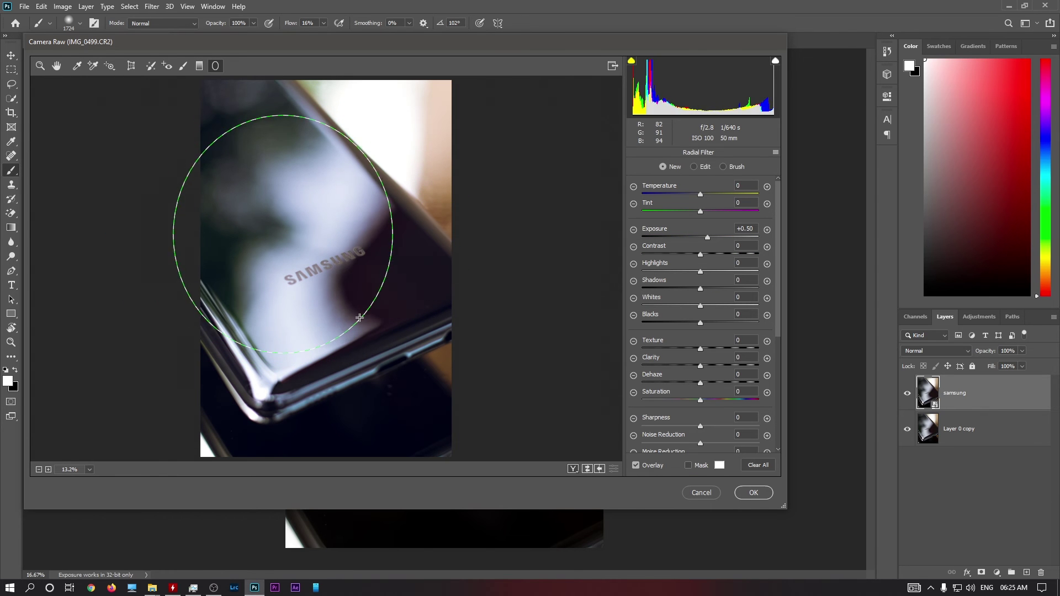
{"action": "left_click_drag", "start_coordinate": [352, 287], "coordinate": [346, 295]}
{"action": "left_click_drag", "start_coordinate": [282, 236], "coordinate": [313, 268]}
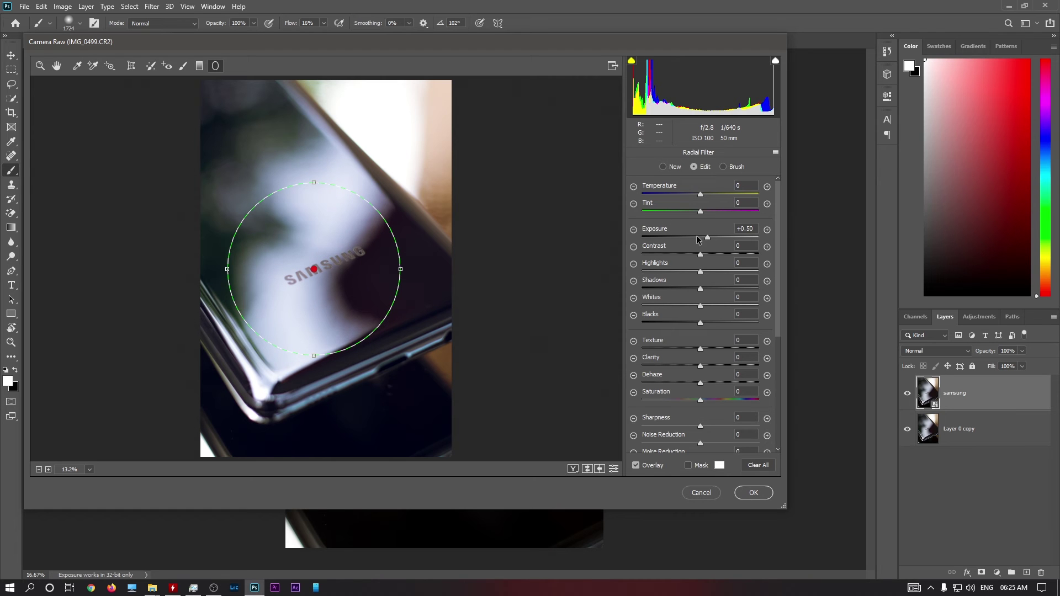
{"action": "left_click_drag", "start_coordinate": [707, 238], "coordinate": [690, 244]}
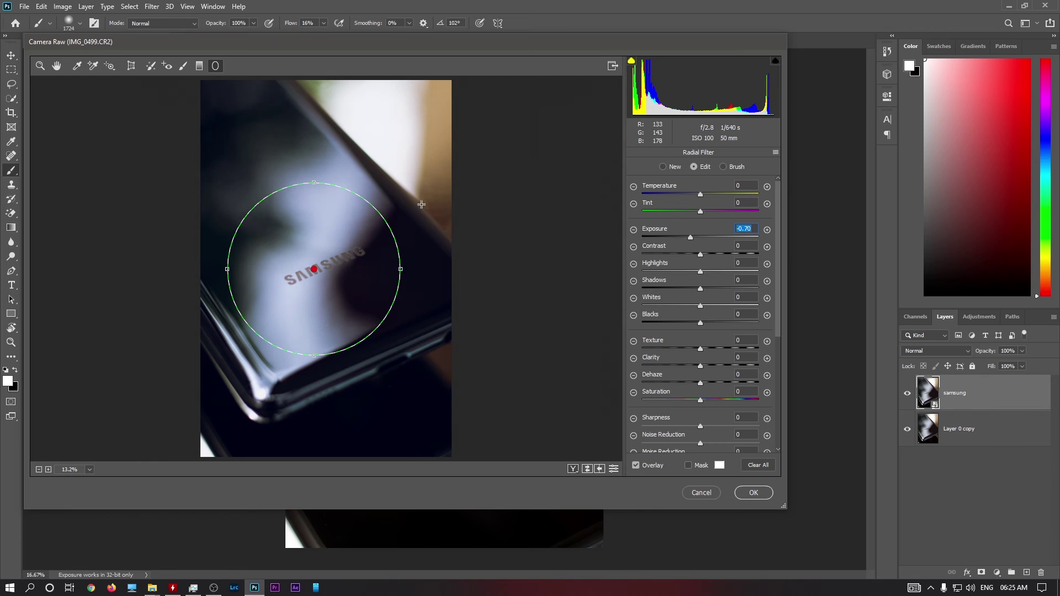
Add a Graduated Filter down from the top edge at Exposure +2.15.
{"action": "left_click", "coordinate": [199, 65]}
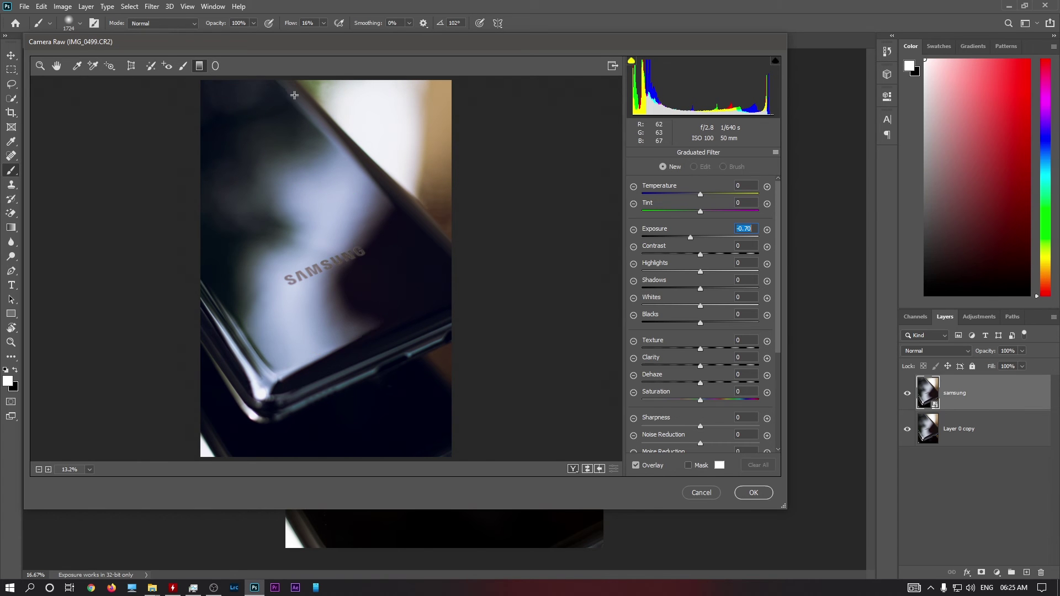
{"action": "left_click_drag", "start_coordinate": [298, 82], "coordinate": [301, 112]}
{"action": "left_click_drag", "start_coordinate": [307, 181], "coordinate": [307, 189]}
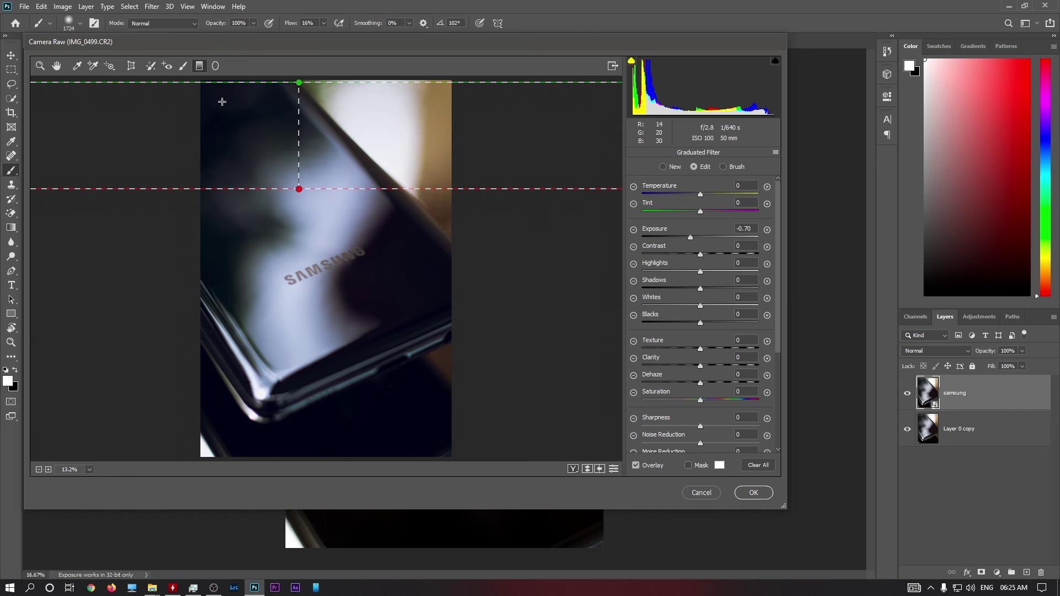
{"action": "left_click_drag", "start_coordinate": [719, 237], "coordinate": [732, 237]}
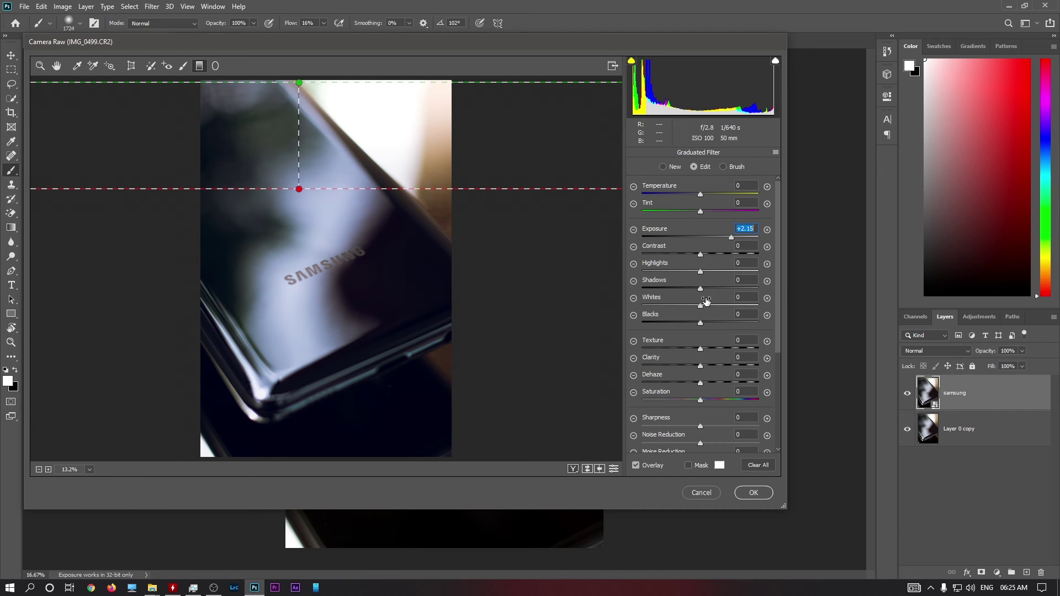
{"action": "left_click", "coordinate": [180, 71]}
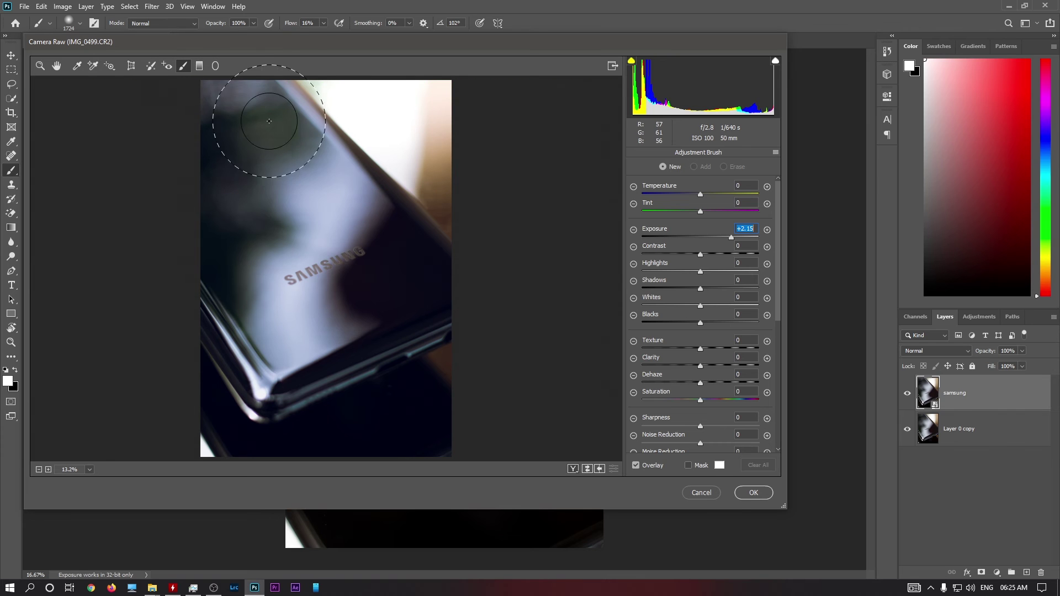
Undo a brush stroke across the top, then brush +2.15 exposure onto the phone's lower right edge.
{"action": "left_click_drag", "start_coordinate": [243, 148], "coordinate": [552, 153]}
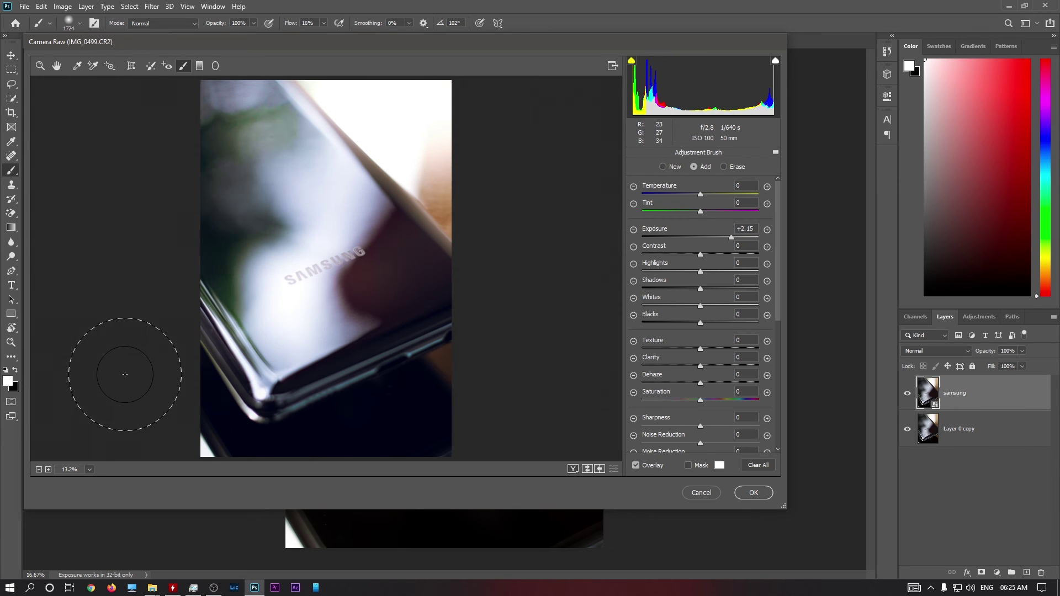
{"action": "key", "text": "ctrl+z"}
{"action": "key", "text": "ctrl+shift+z"}
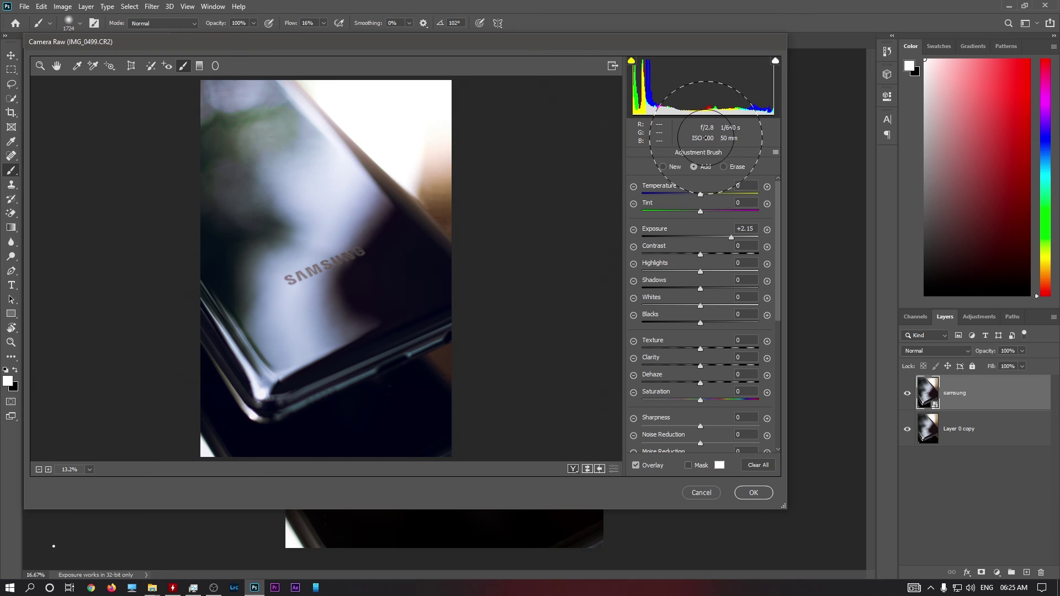
{"action": "key", "text": "ctrl+z"}
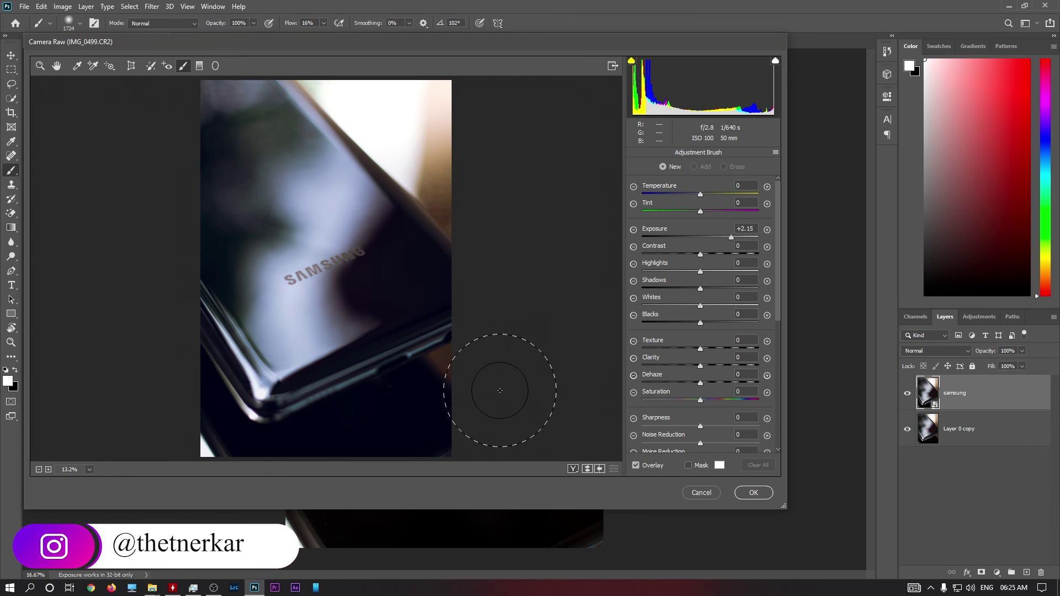
{"action": "left_click_drag", "start_coordinate": [506, 386], "coordinate": [221, 408]}
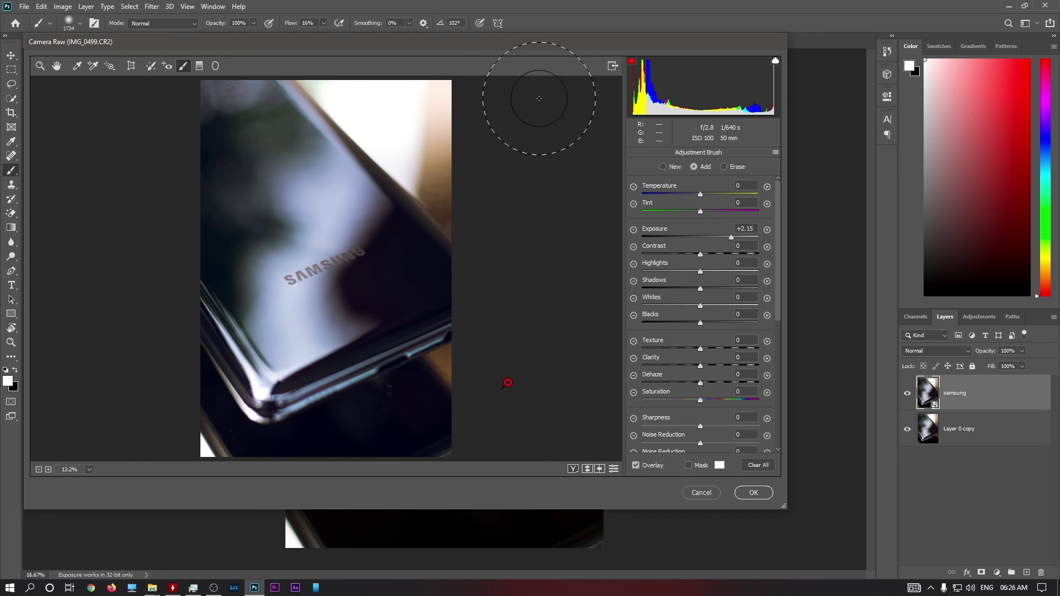
{"action": "left_click_drag", "start_coordinate": [508, 382], "coordinate": [362, 368]}
Zoom to 40.1% on the SAMSUNG logo, pan across it, then fit the whole photo.
{"action": "key", "text": "z"}
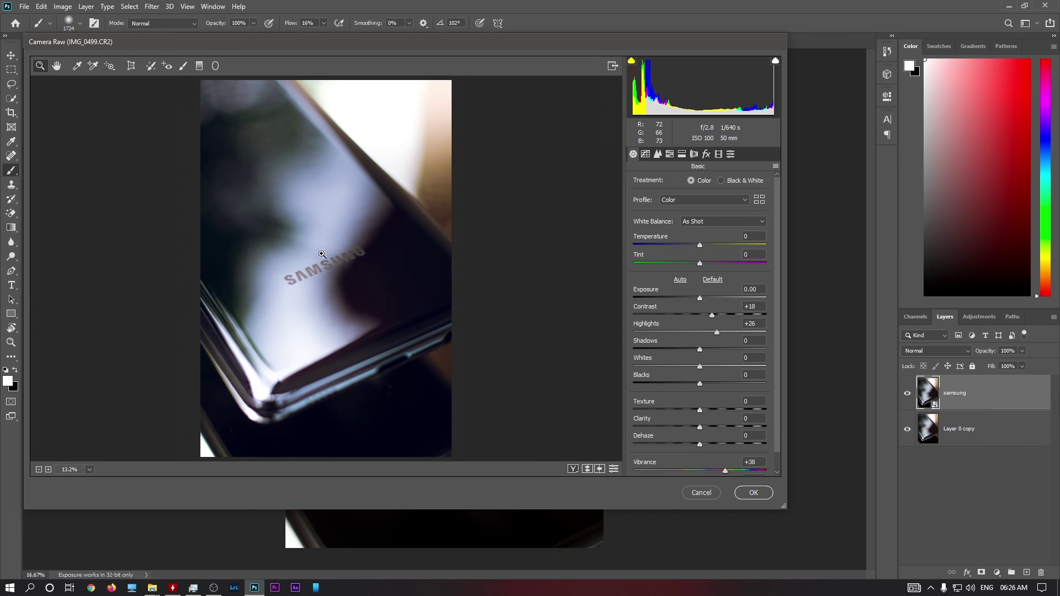
{"action": "left_click", "coordinate": [338, 289]}
{"action": "left_click_drag", "start_coordinate": [378, 360], "coordinate": [357, 304]}
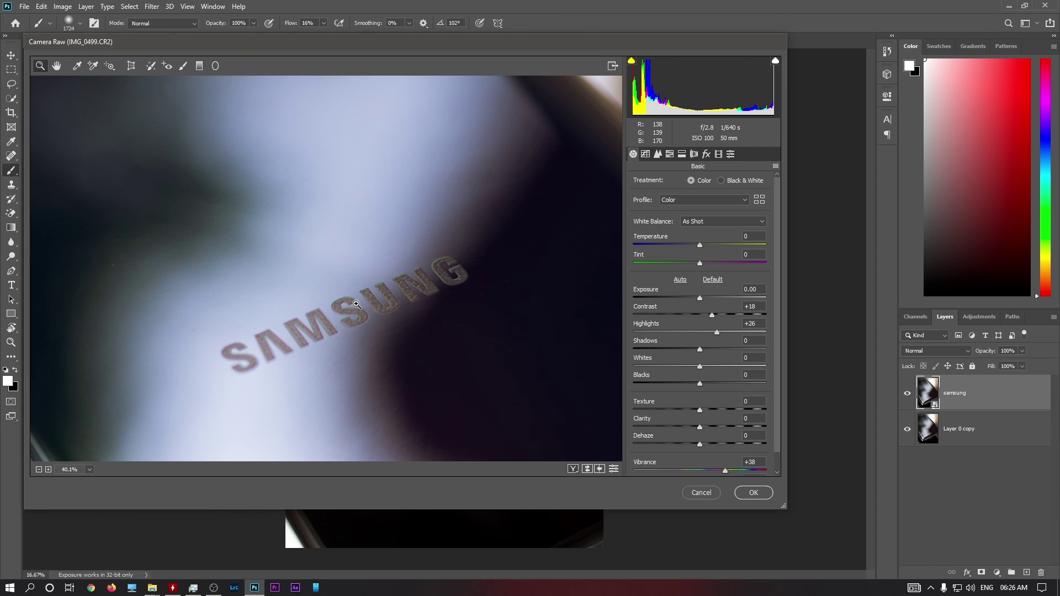
{"action": "key", "text": "ctrl+0"}
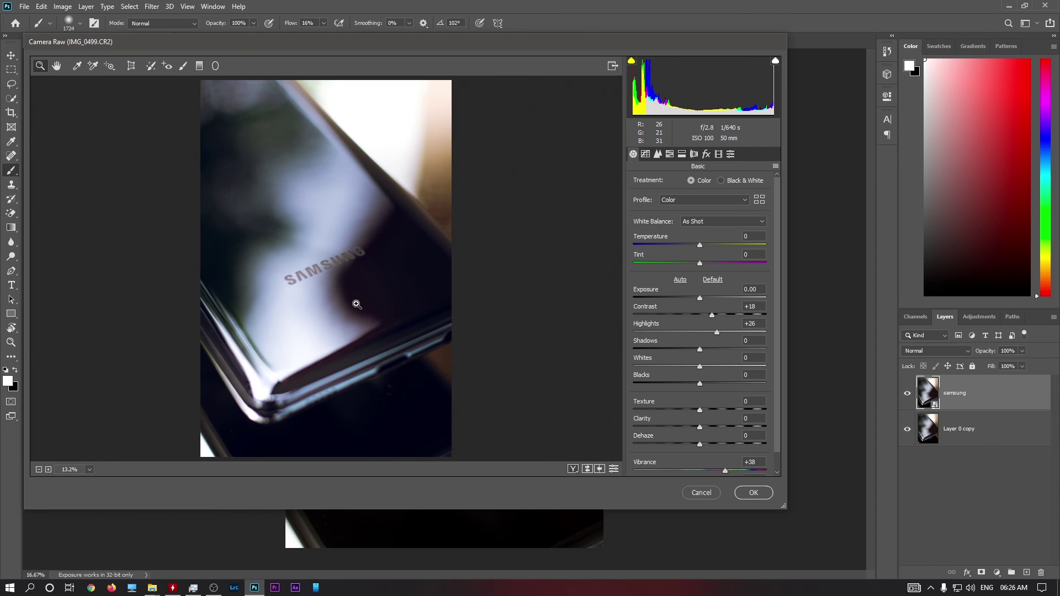